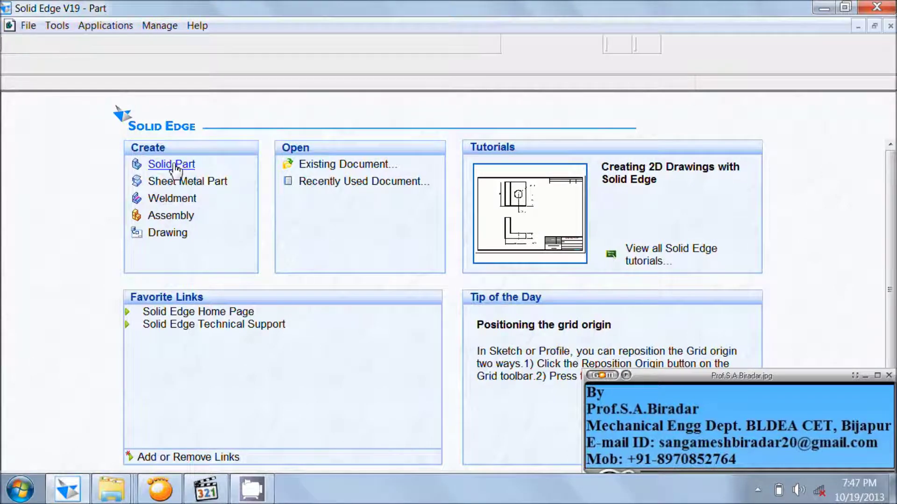
- Show the split pin reference drawing beside the empty part and start a new sketch
{"action": "left_click", "coordinate": [206, 489]}
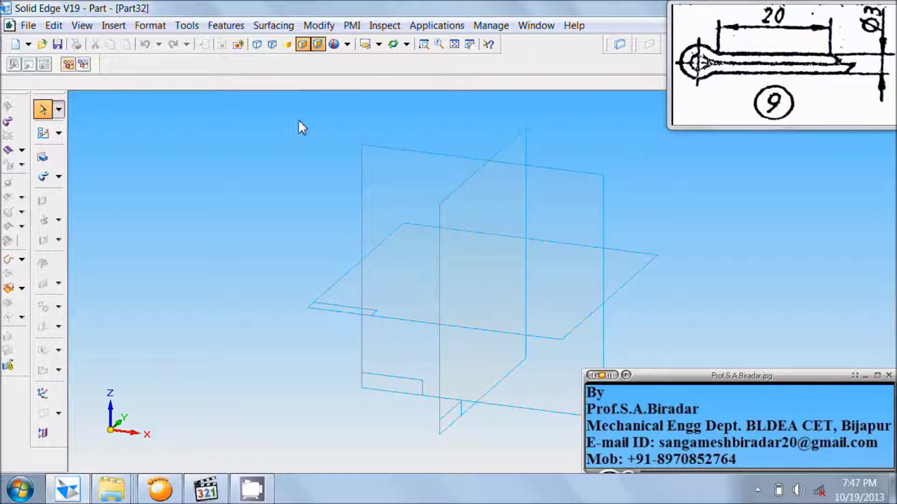
{"action": "left_click", "coordinate": [43, 133]}
- On the vertical reference plane, draw a 20 mm horizontal line, then a 1.5 mm line
{"action": "left_click", "coordinate": [368, 169]}
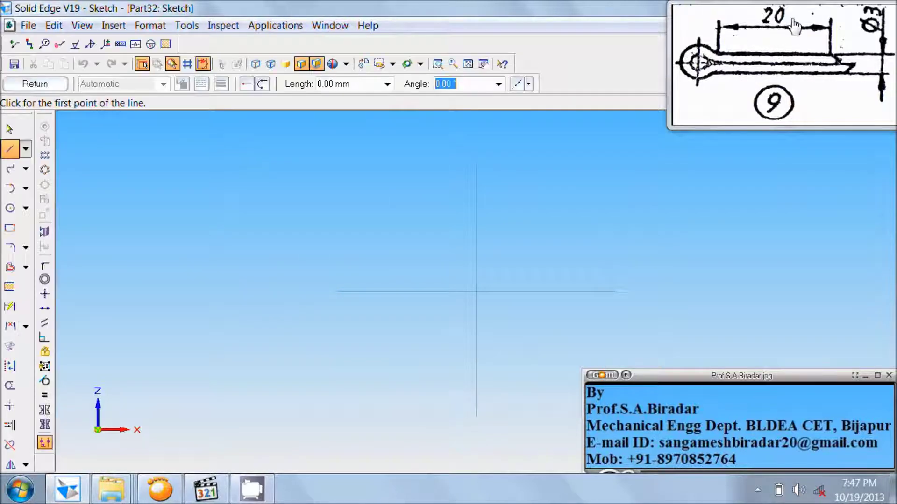
{"action": "left_click", "coordinate": [127, 201]}
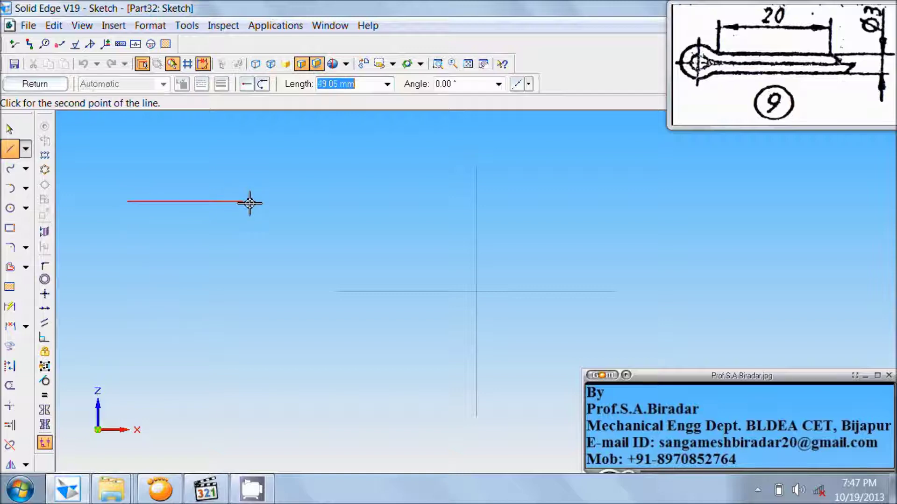
{"action": "type", "text": "20"}
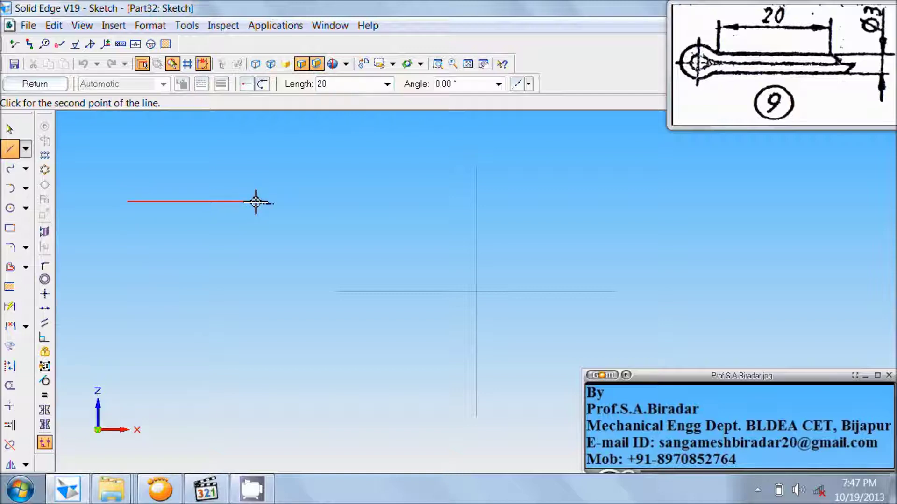
{"action": "key", "text": "Tab"}
{"action": "type", "text": "0"}
{"action": "key", "text": "Return"}
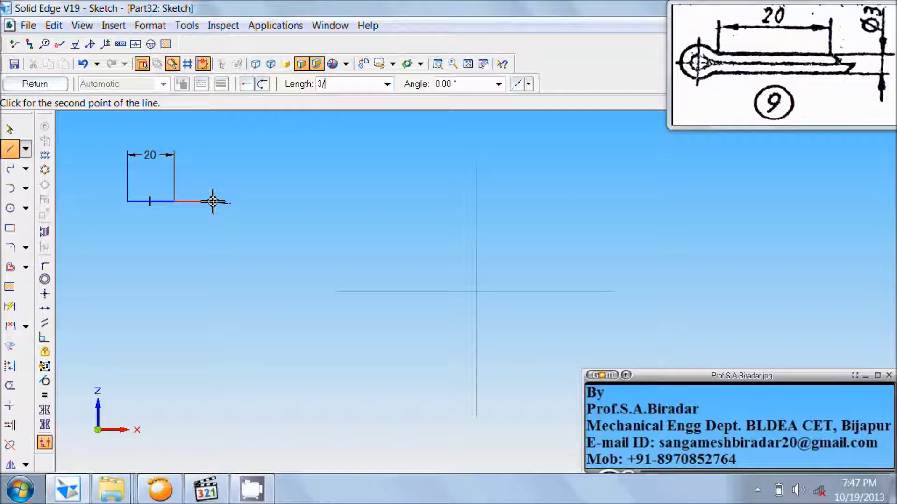
{"action": "key", "text": "Tab"}
{"action": "type", "text": "0"}
{"action": "key", "text": "Return"}
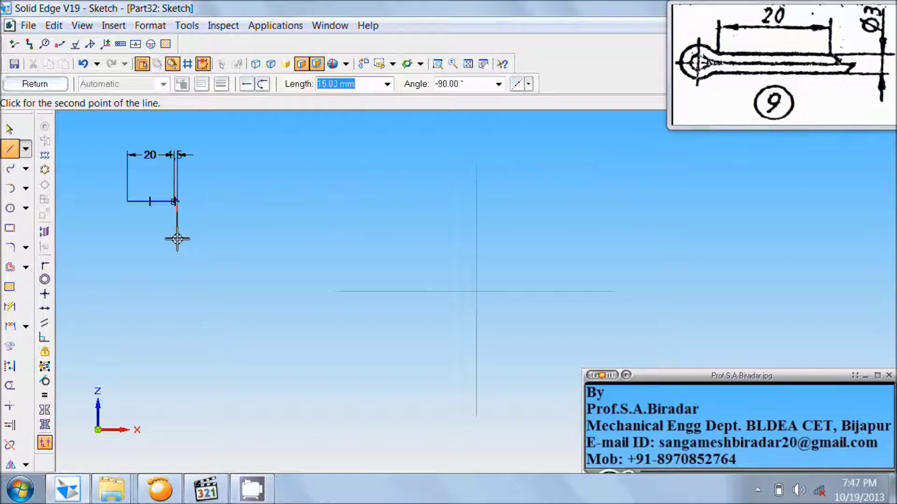
- Continue the profile with a 1.6 mm downward line and a 25 mm line heading left
{"action": "type", "text": "3/2+0"}
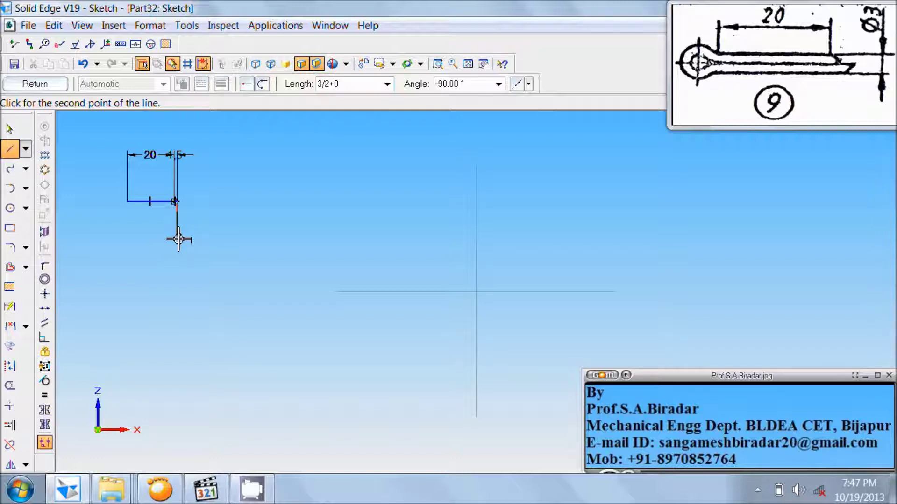
{"action": "type", "text": ".1"}
{"action": "key", "text": "Tab"}
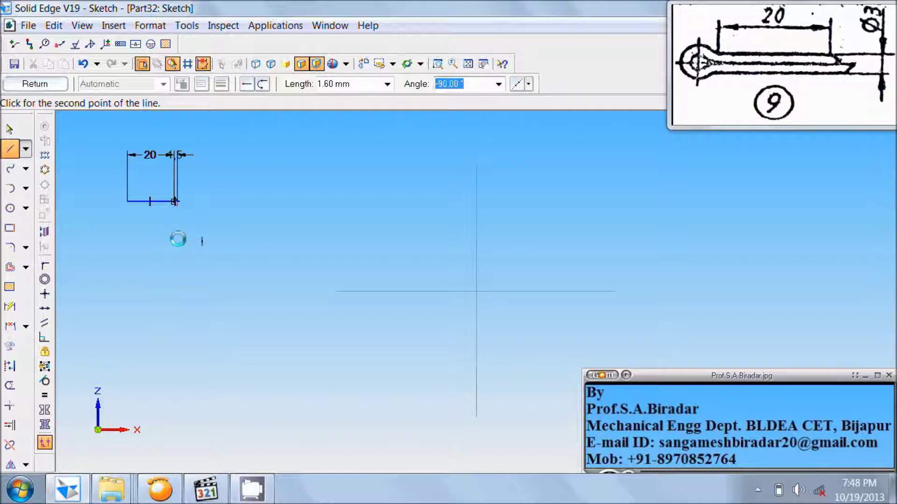
{"action": "key", "text": "Return"}
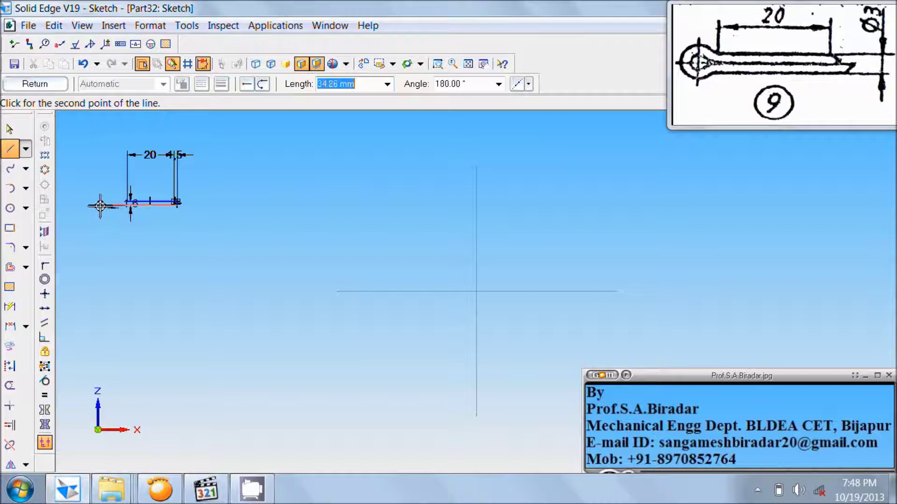
{"action": "type", "text": "20+5"}
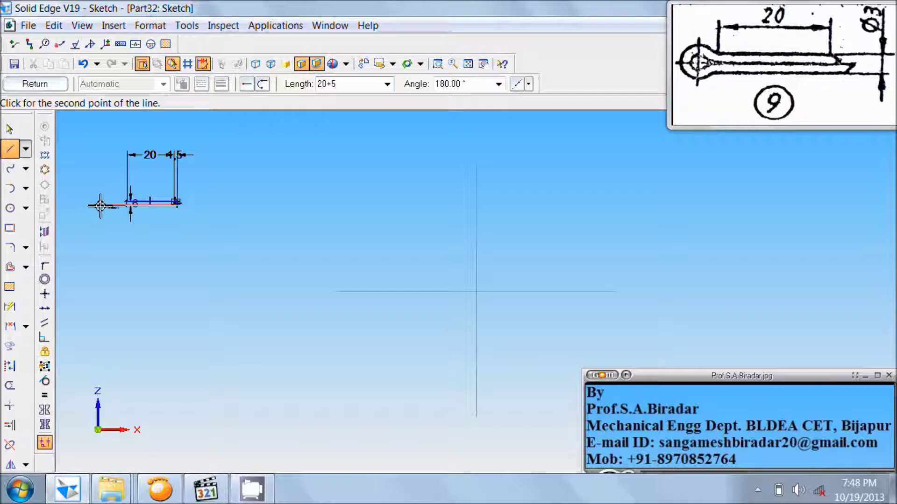
{"action": "key", "text": "Tab"}
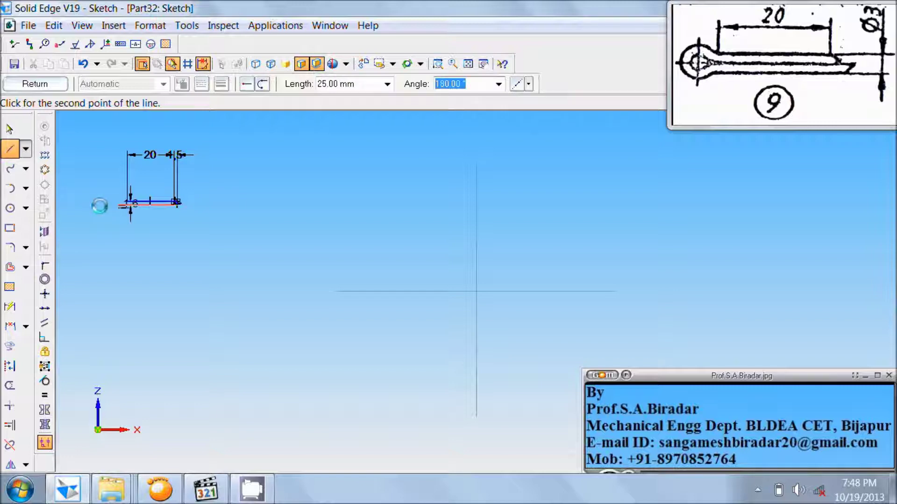
{"action": "type", "text": "180"}
{"action": "key", "text": "Return"}
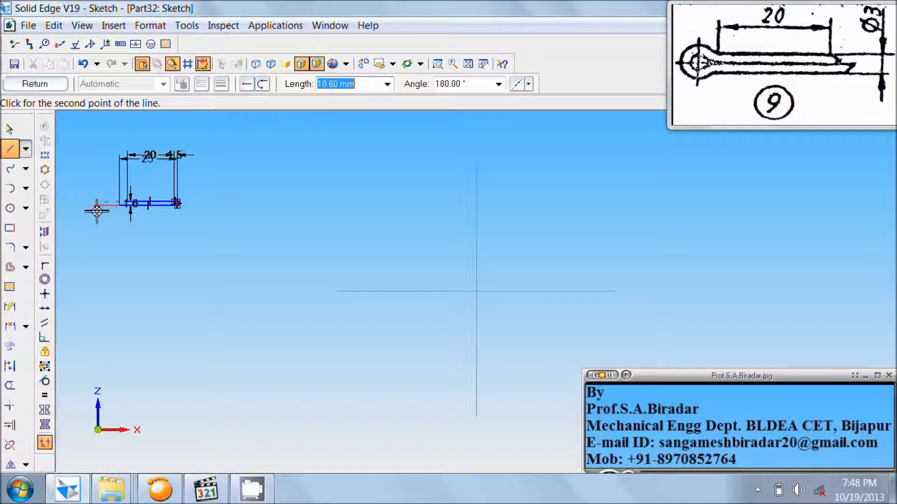
- End the line chain and zoom in on the 20, 1.5, 1.6 and 25 mm profile
{"action": "right_click", "coordinate": [109, 232]}
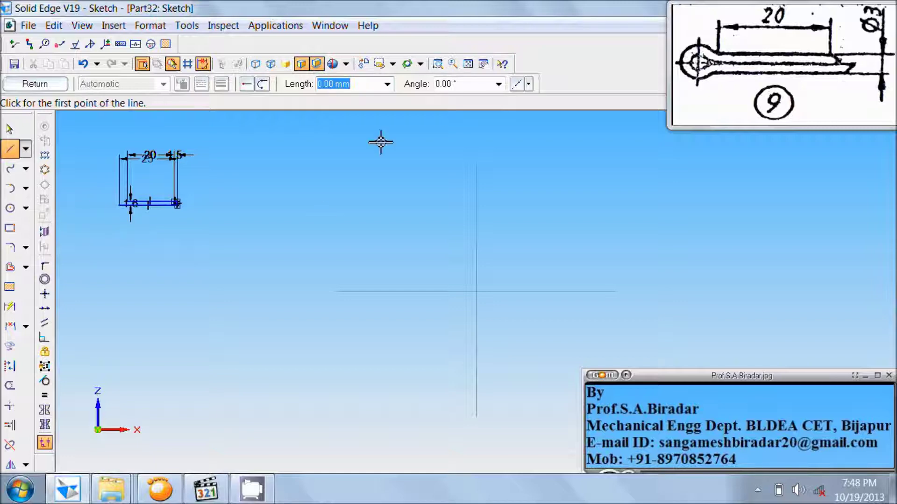
{"action": "left_click", "coordinate": [437, 64]}
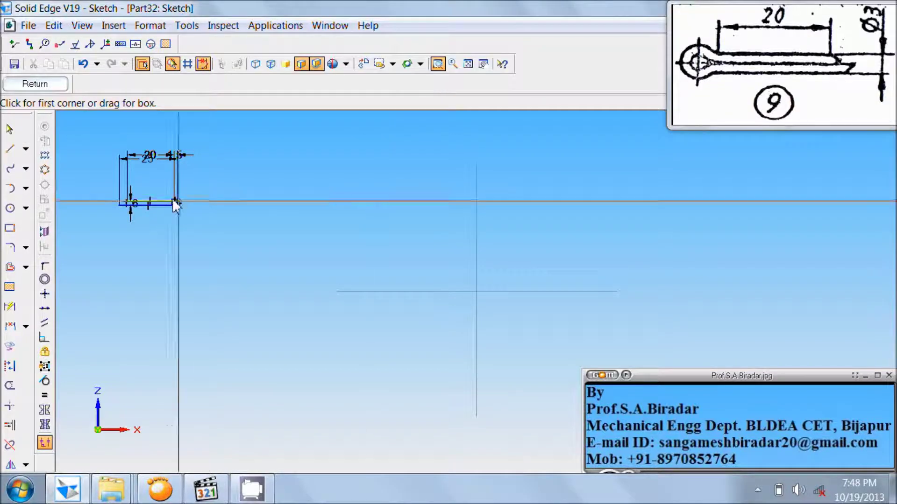
{"action": "left_click_drag", "start_coordinate": [106, 146], "coordinate": [175, 205]}
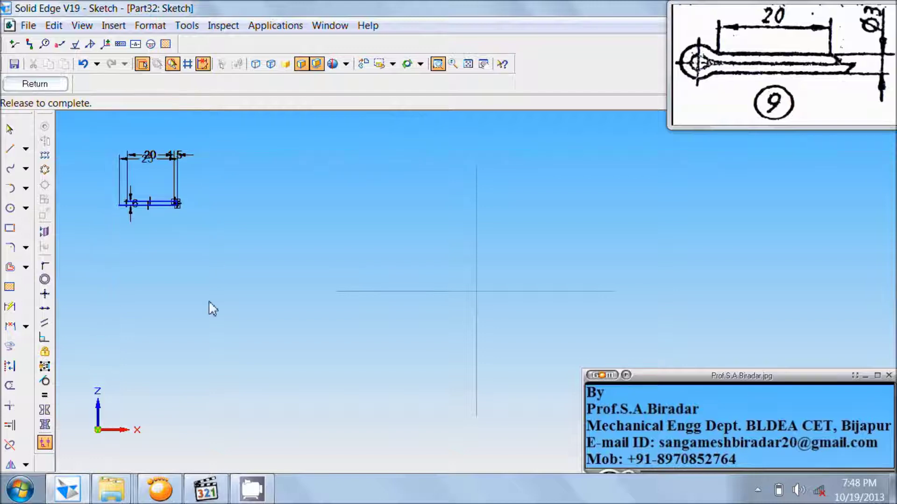
{"action": "left_click_drag", "start_coordinate": [212, 309], "coordinate": [216, 348]}
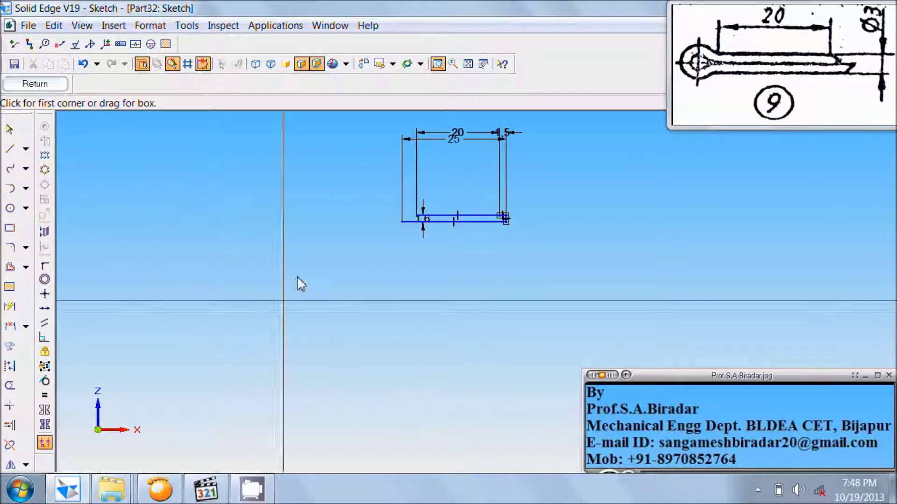
{"action": "mouse_move", "coordinate": [376, 129]}
{"action": "left_mouse_down"}
{"action": "mouse_move", "coordinate": [500, 192]}
{"action": "mouse_move", "coordinate": [521, 321]}
{"action": "left_mouse_up"}
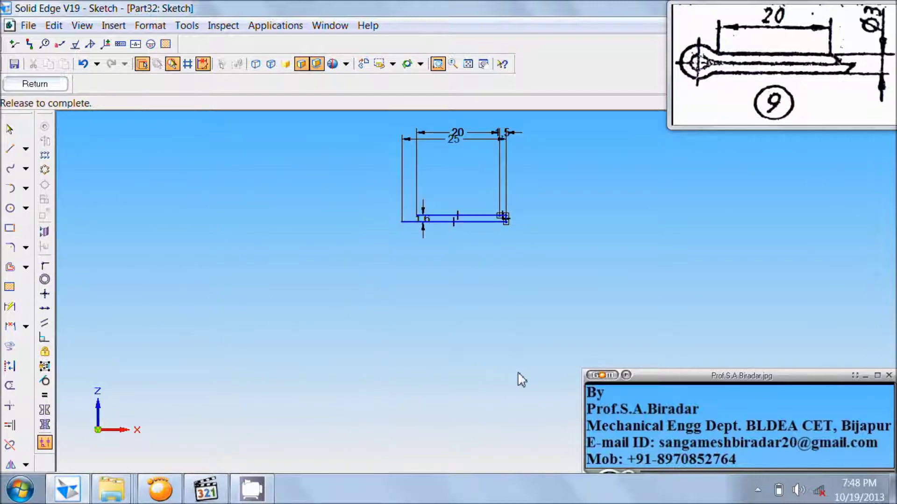
{"action": "mouse_move", "coordinate": [522, 379]}
{"action": "left_mouse_down"}
{"action": "mouse_move", "coordinate": [537, 362]}
{"action": "mouse_move", "coordinate": [532, 346]}
{"action": "left_mouse_up"}
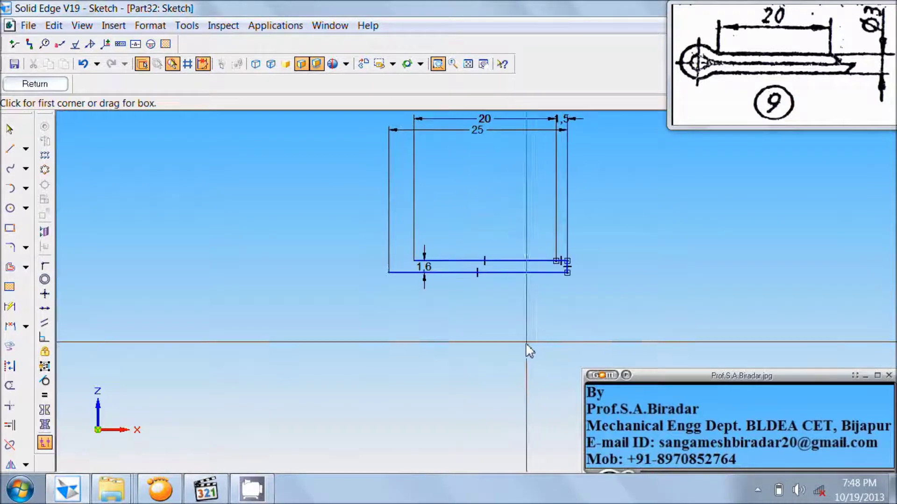
{"action": "key", "text": "l"}
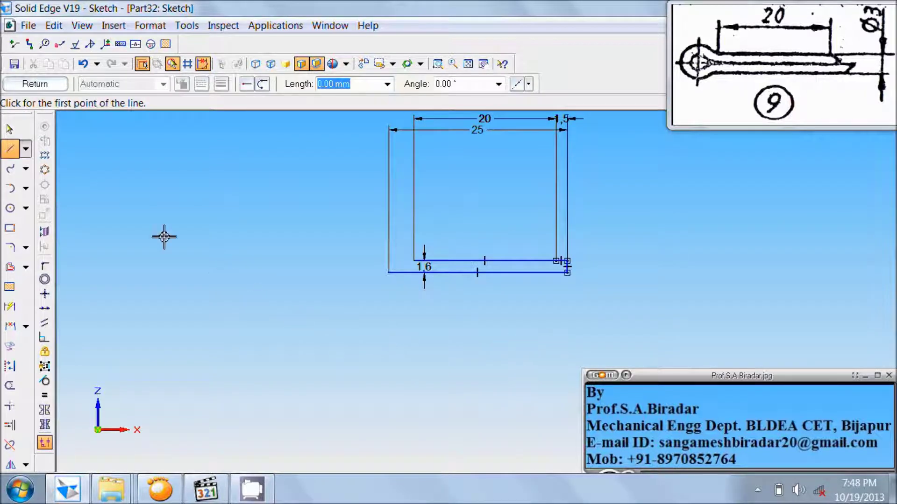
- Draw a 3 mm diameter circle centred on the profile's lower-right corner
{"action": "left_click", "coordinate": [11, 207]}
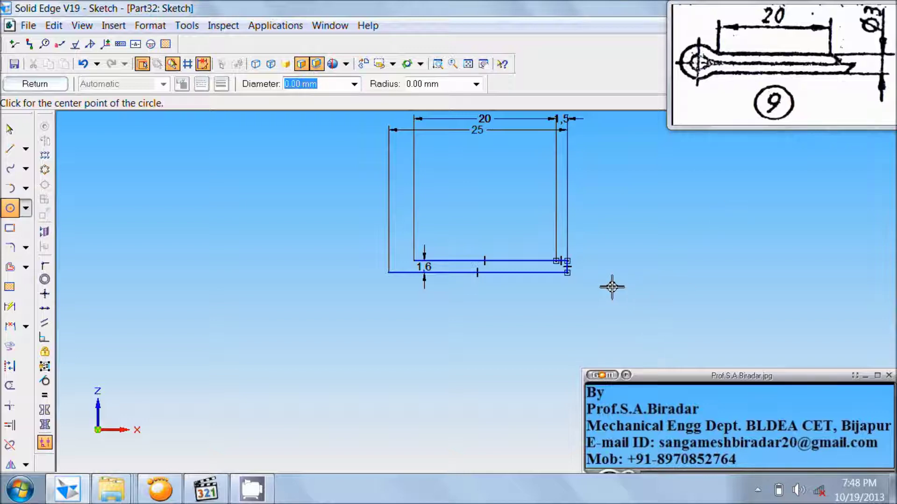
{"action": "left_click", "coordinate": [567, 267]}
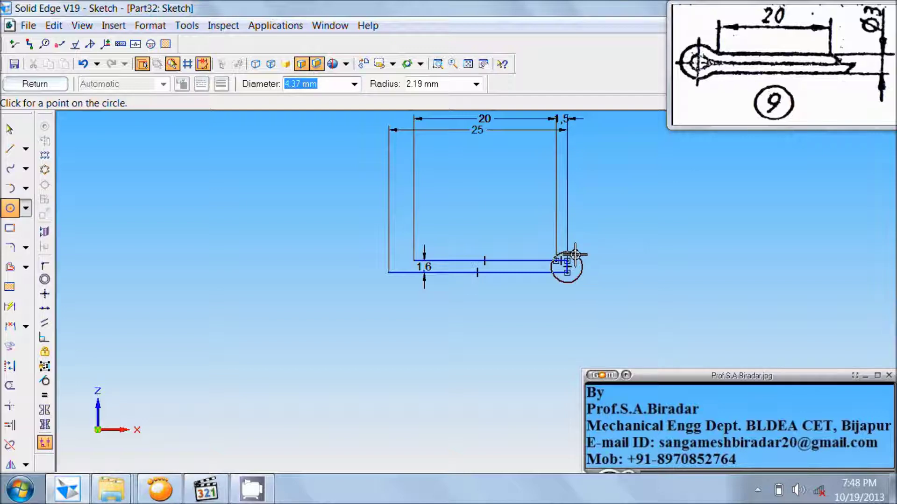
{"action": "type", "text": "3"}
{"action": "key", "text": "Return"}
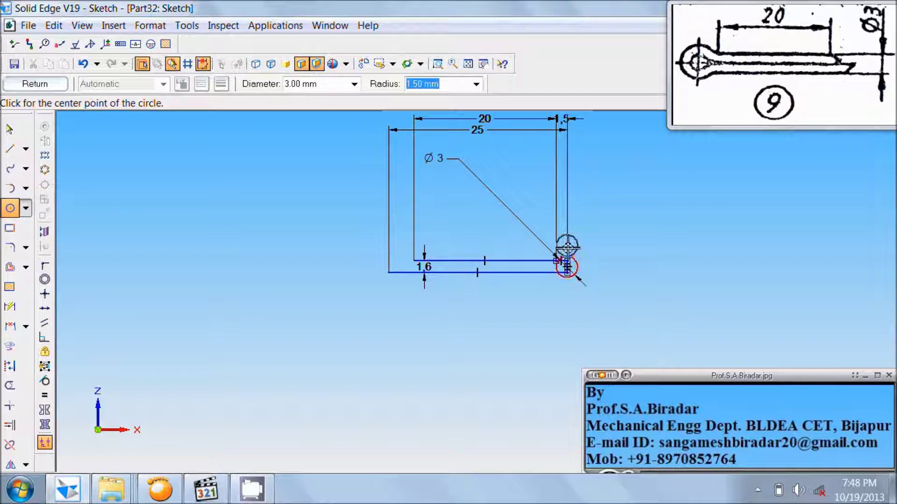
- Trim the top, bottom and lower vertical lines and the left arc inside the circle
{"action": "left_click", "coordinate": [10, 386]}
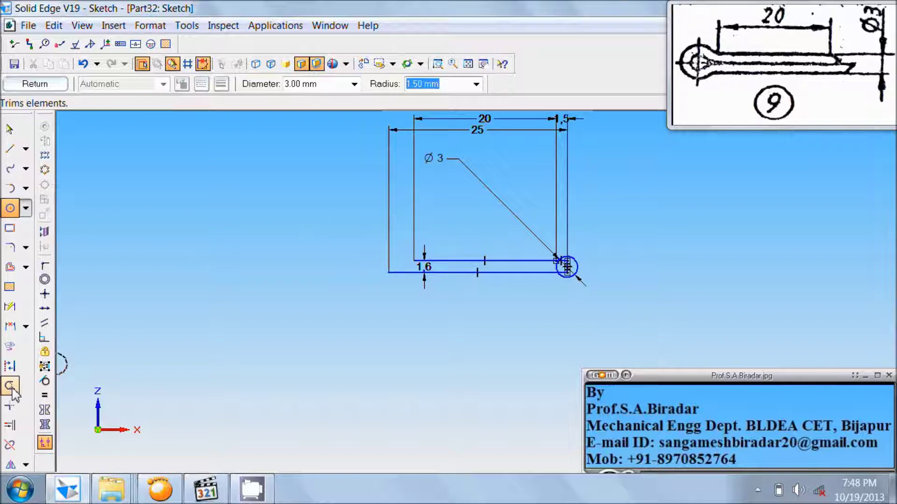
{"action": "left_click", "coordinate": [438, 64]}
{"action": "left_click_drag", "start_coordinate": [550, 255], "coordinate": [562, 301]}
{"action": "right_click", "coordinate": [562, 301]}
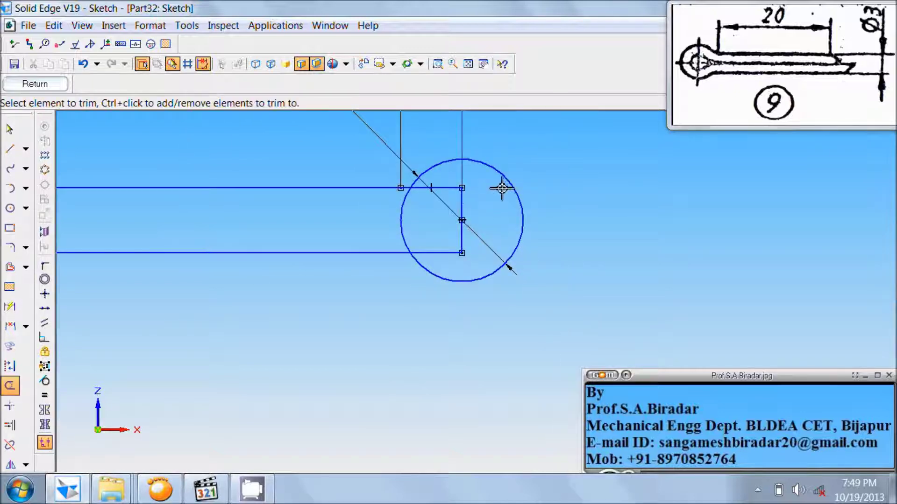
{"action": "left_click_drag", "start_coordinate": [458, 187], "coordinate": [472, 213]}
{"action": "left_click", "coordinate": [454, 253]}
{"action": "left_click", "coordinate": [460, 244]}
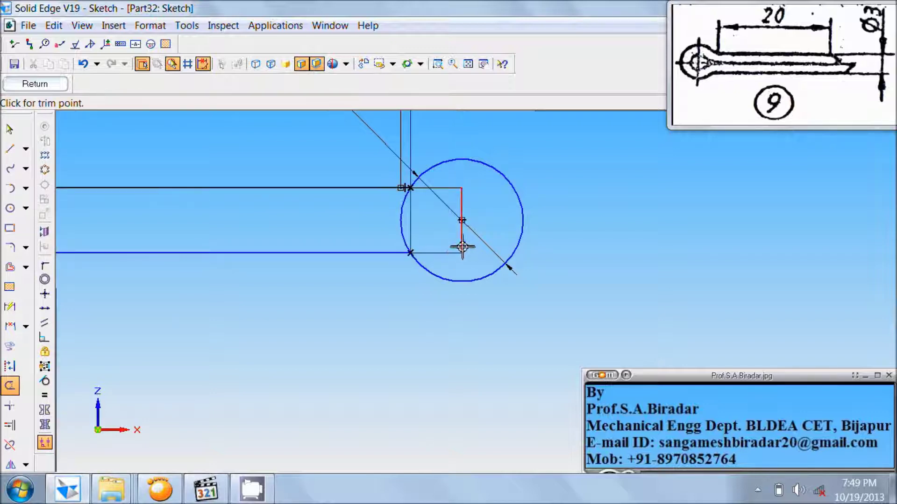
{"action": "left_click", "coordinate": [408, 226]}
- Fit the sketch in view and finish the pin profile sketch
{"action": "left_click", "coordinate": [469, 65]}
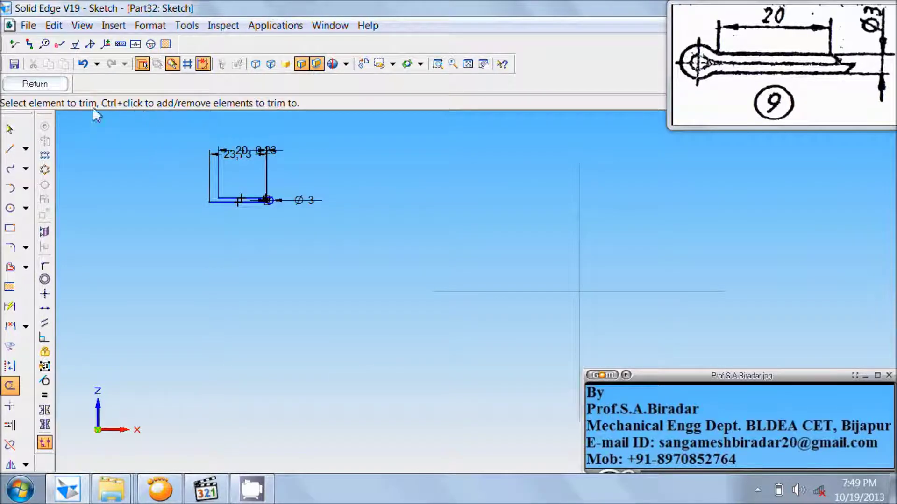
{"action": "left_click", "coordinate": [54, 87]}
{"action": "left_click", "coordinate": [70, 65]}
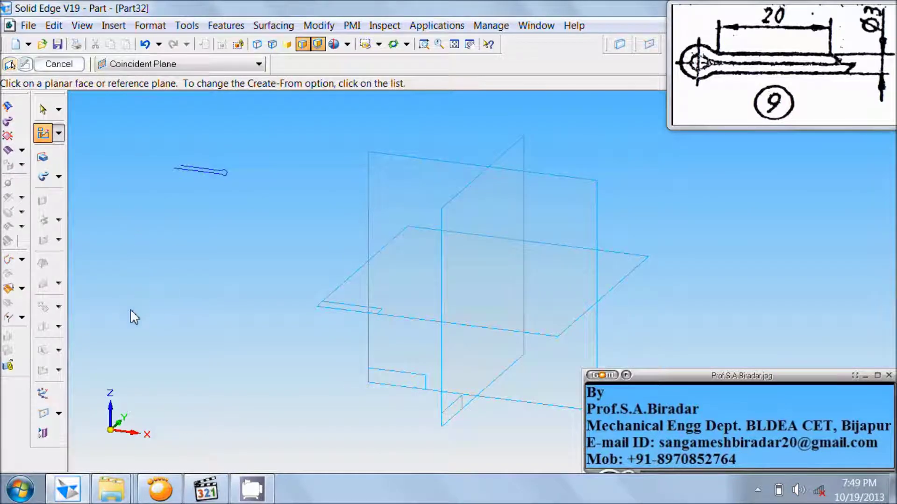
- Create a plane normal to the pin path line, placed at its left endpoint
{"action": "left_click", "coordinate": [59, 415]}
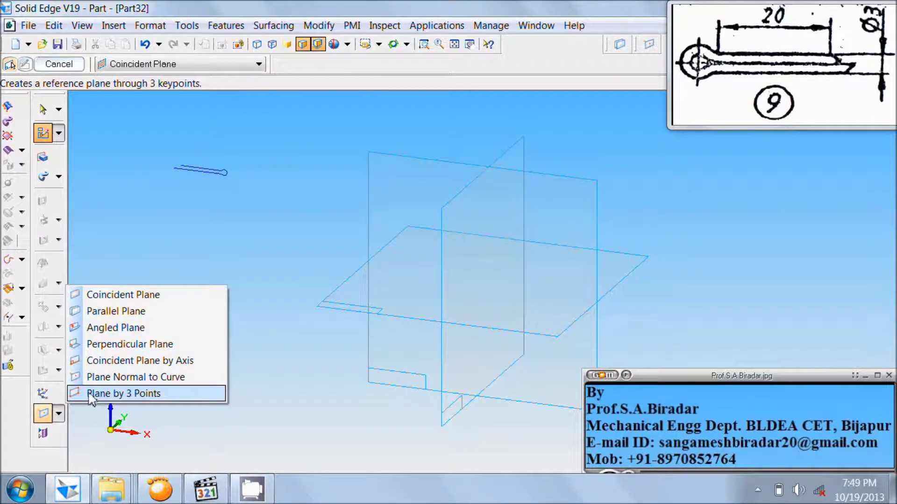
{"action": "left_click", "coordinate": [112, 377]}
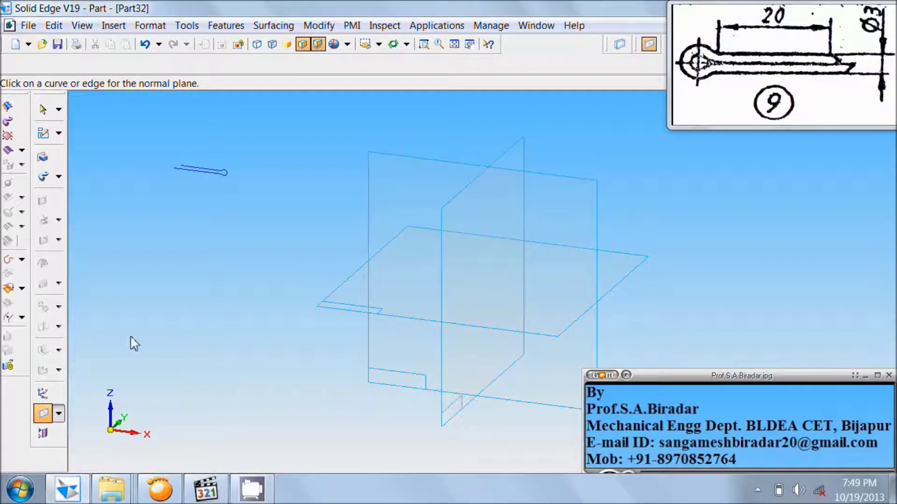
{"action": "left_click", "coordinate": [206, 174]}
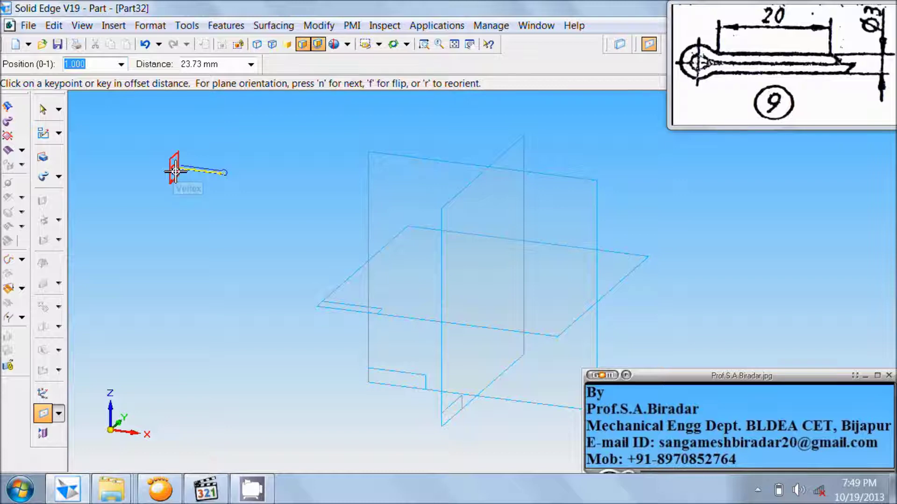
{"action": "left_click", "coordinate": [176, 171]}
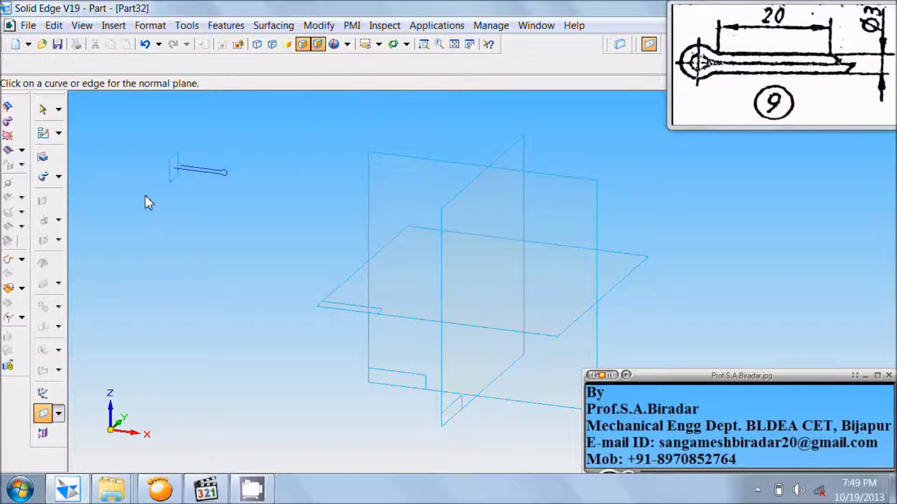
- Start a sketch on the small end plane and set an isometric, fitted view
{"action": "left_click", "coordinate": [43, 134]}
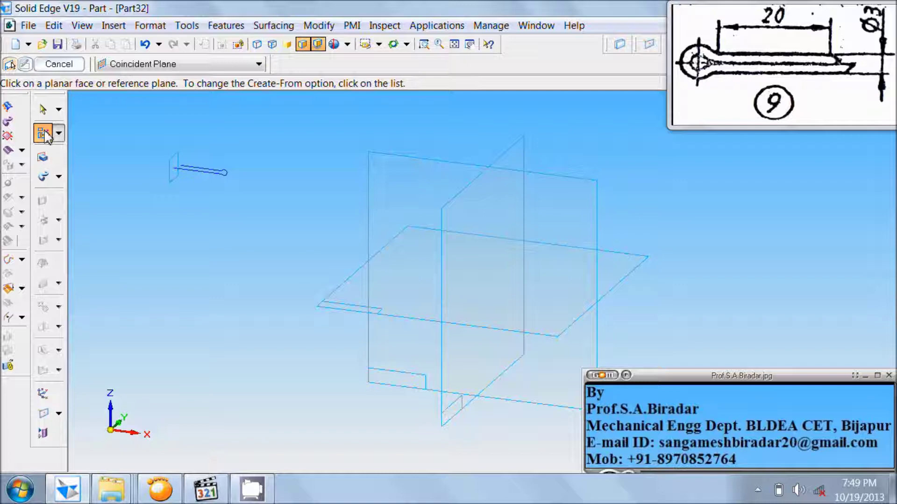
{"action": "left_click", "coordinate": [167, 178]}
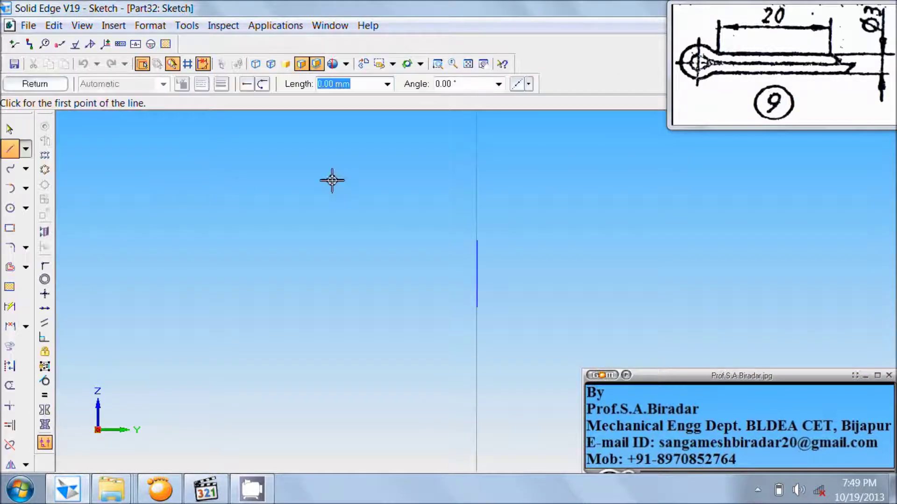
{"action": "left_click", "coordinate": [392, 65]}
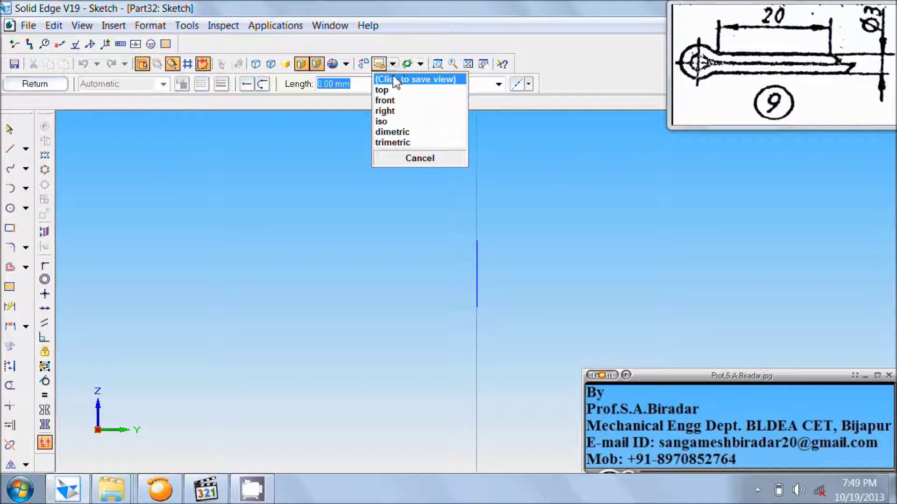
{"action": "left_click", "coordinate": [400, 121]}
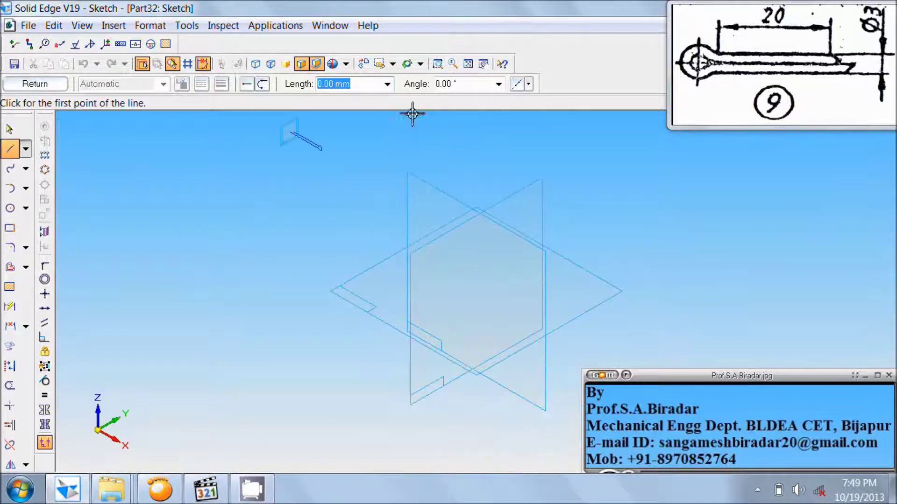
{"action": "left_click", "coordinate": [468, 64]}
{"action": "key", "text": "l"}
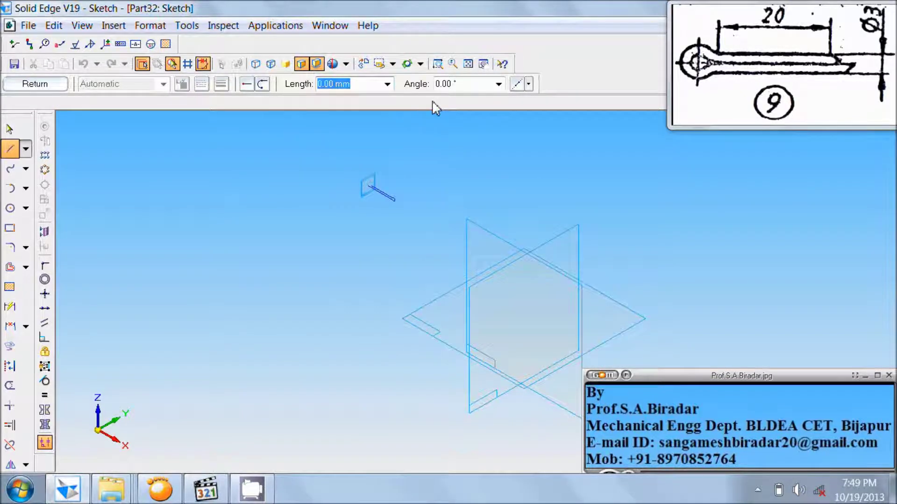
- Draw a 1.5 mm diameter circle centred on the end of the pin path
{"action": "left_click", "coordinate": [9, 209]}
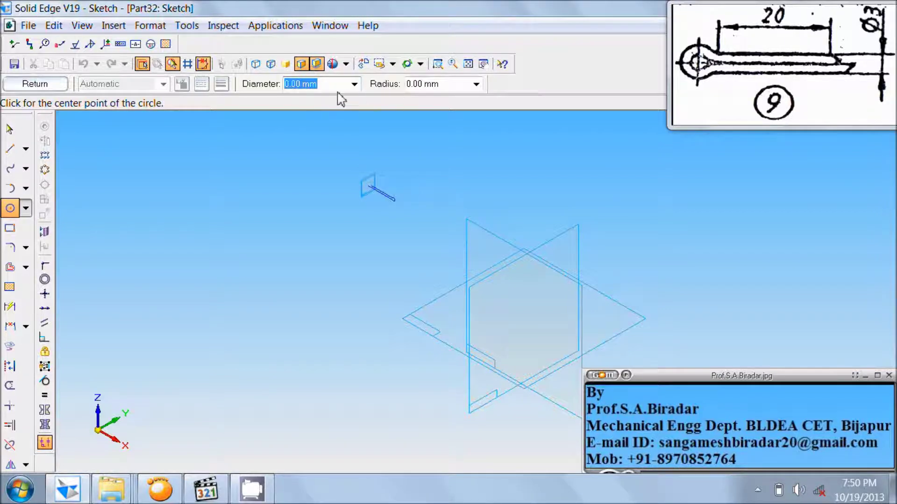
{"action": "type", "text": "3/2"}
{"action": "key", "text": "Tab"}
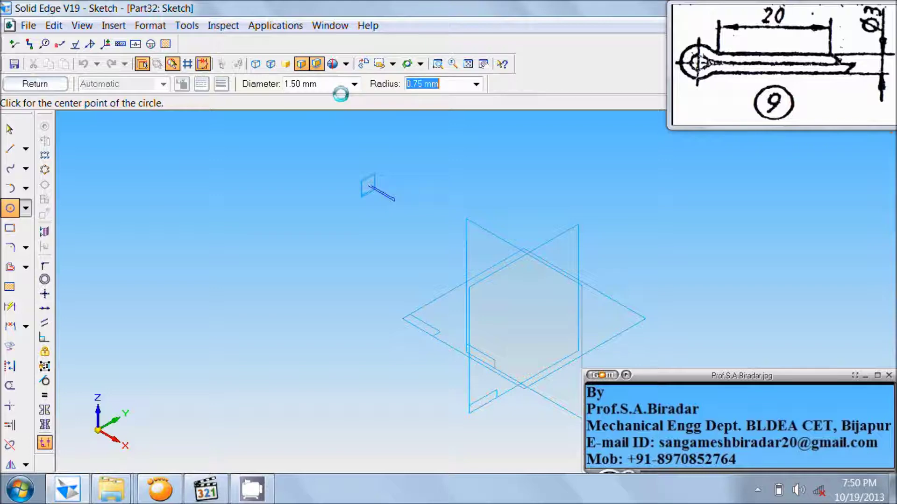
{"action": "left_click", "coordinate": [438, 64]}
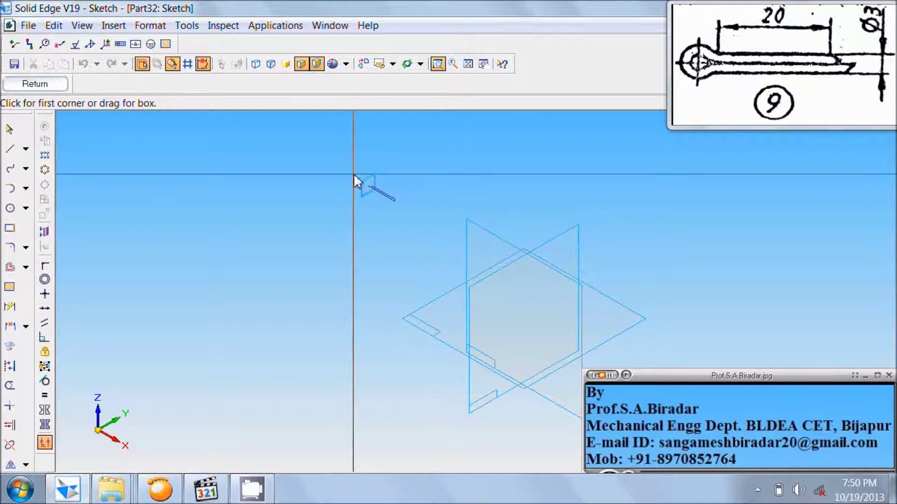
{"action": "left_click_drag", "start_coordinate": [353, 174], "coordinate": [379, 203]}
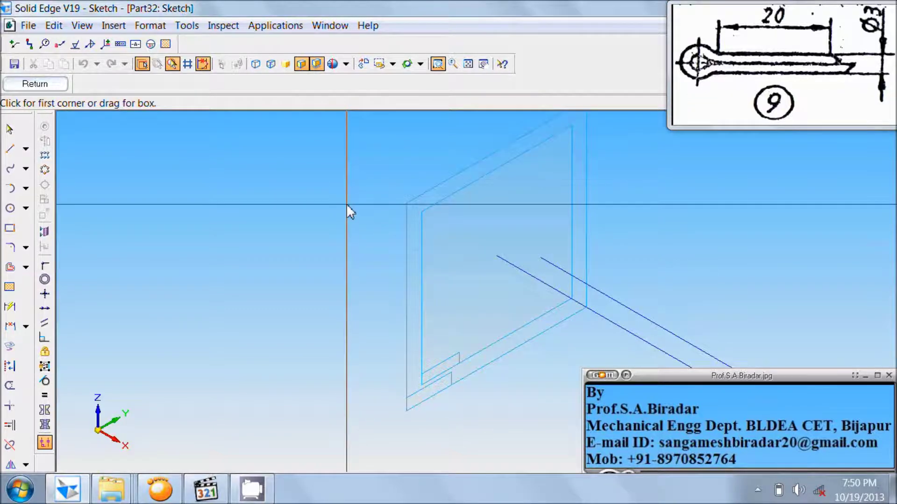
{"action": "key", "text": "c"}
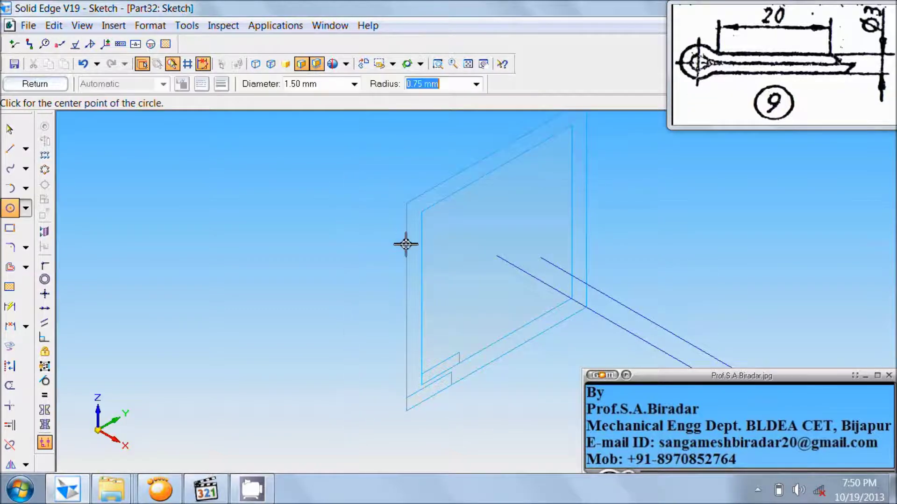
{"action": "left_click", "coordinate": [497, 256]}
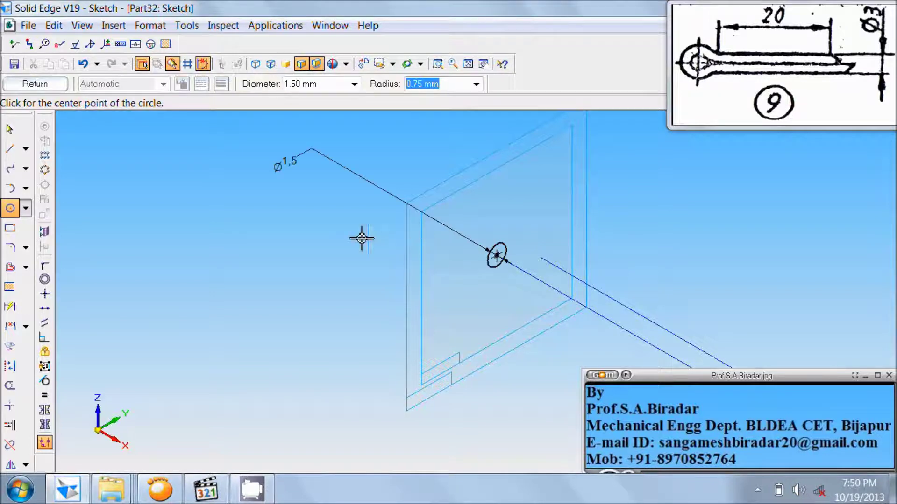
{"action": "left_click", "coordinate": [468, 64]}
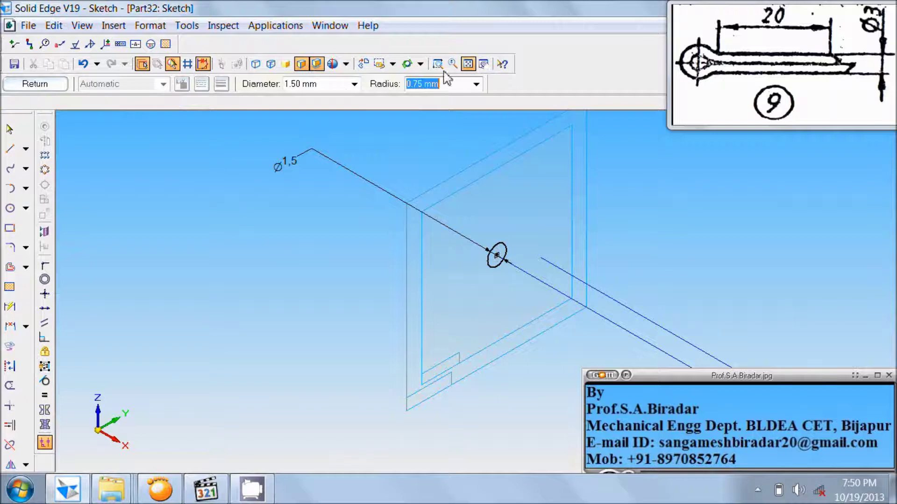
- Finish the circle sketch and start a Swept Protrusion with Multiple paths and cross sections
{"action": "left_click", "coordinate": [35, 83]}
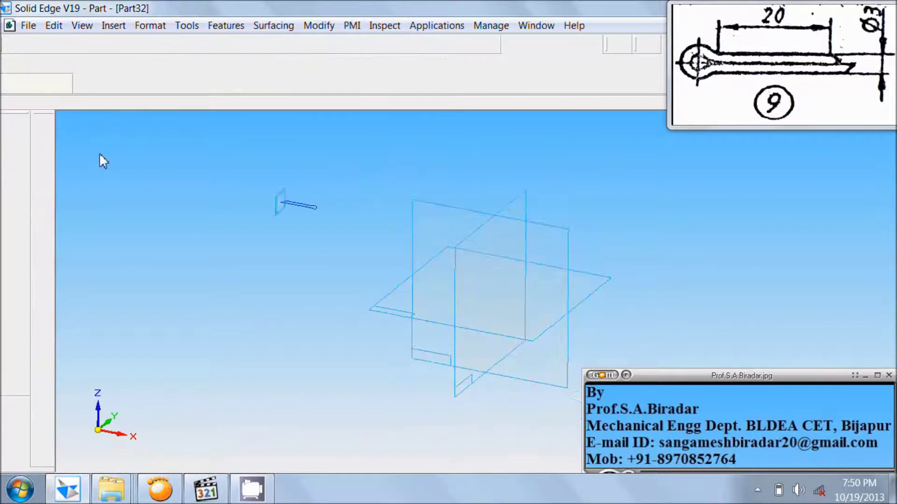
{"action": "left_click", "coordinate": [58, 64]}
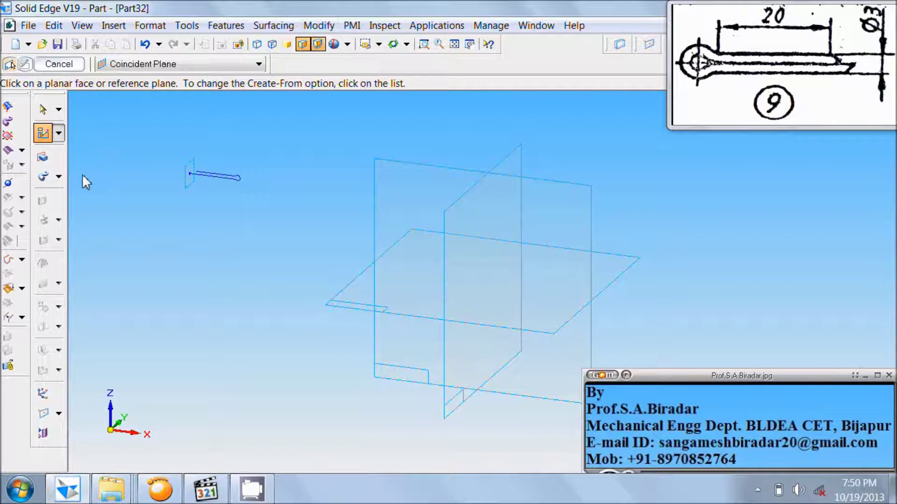
{"action": "left_click", "coordinate": [58, 177]}
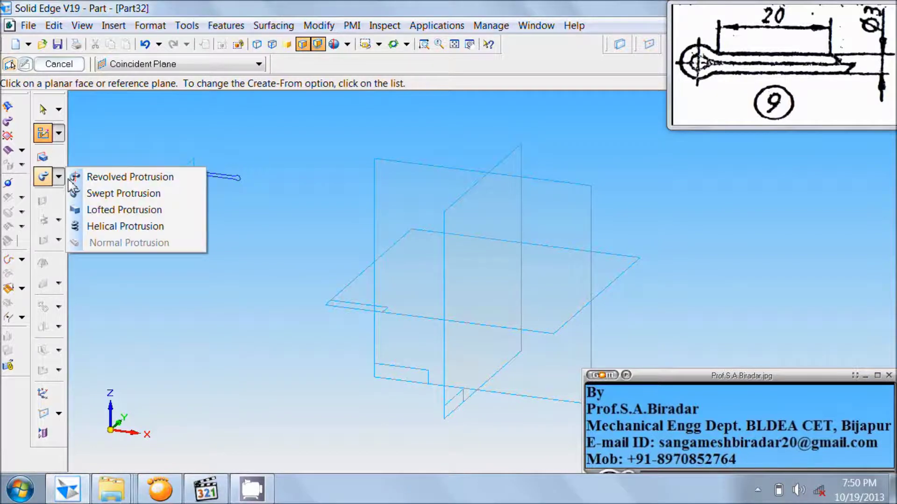
{"action": "left_click", "coordinate": [111, 195]}
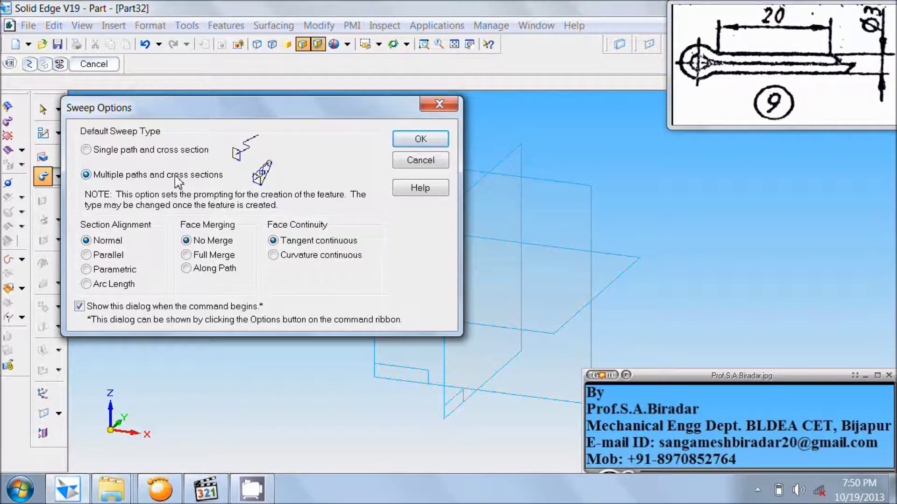
{"action": "left_click", "coordinate": [404, 145]}
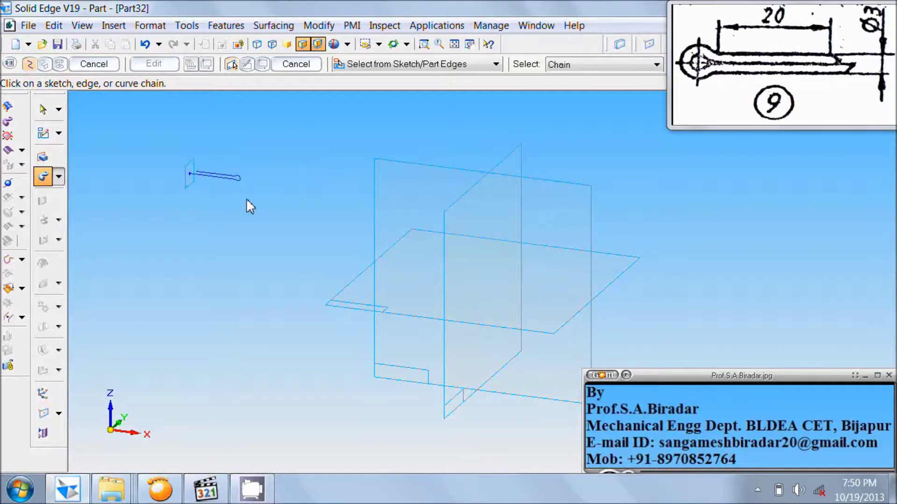
- Select the pin profile curve as the sweep path and accept it
{"action": "left_click", "coordinate": [219, 180]}
{"action": "left_click_drag", "start_coordinate": [750, 35], "coordinate": [788, 42]}
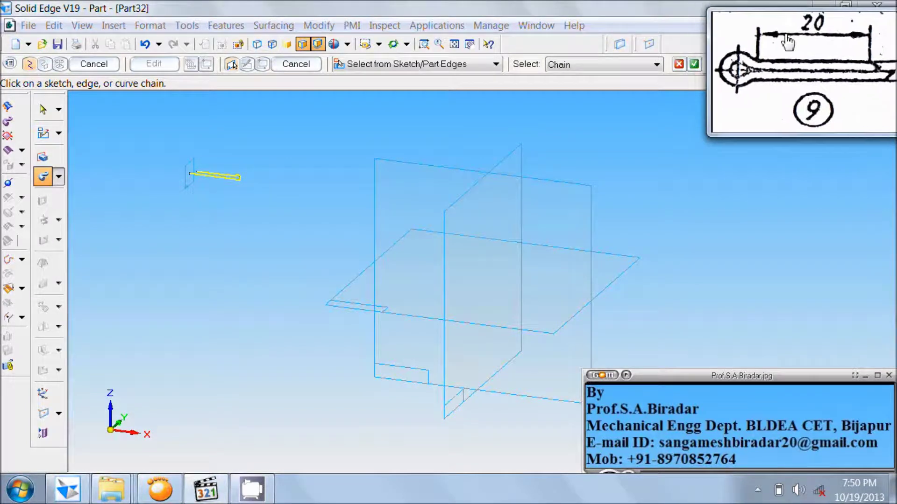
{"action": "left_click", "coordinate": [695, 65]}
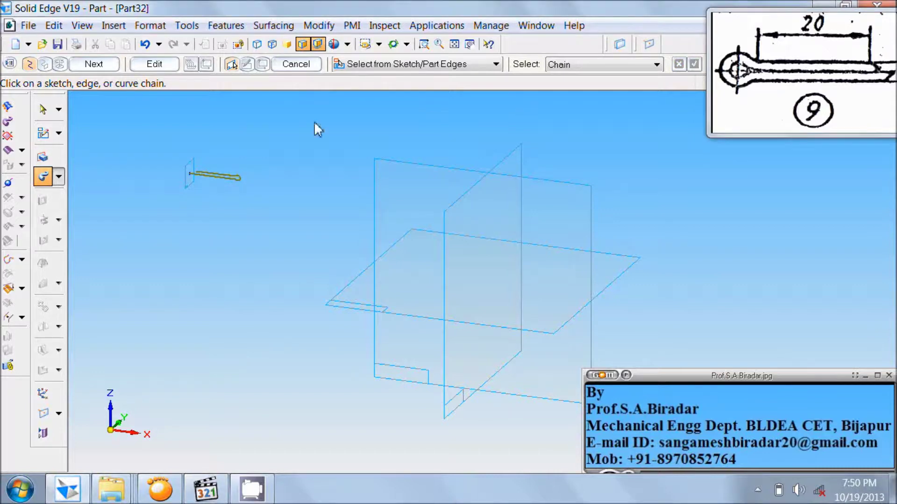
{"action": "left_click", "coordinate": [96, 65]}
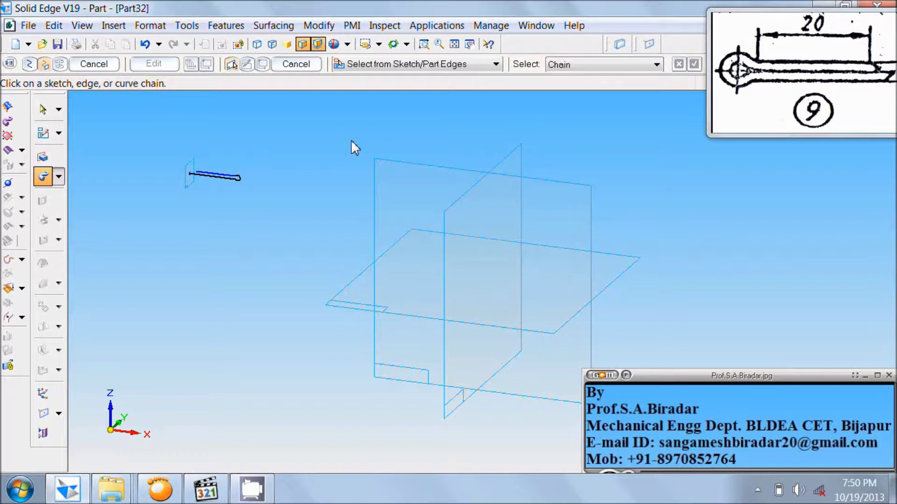
- Pick the 1.5 mm circle as cross section, preview, and finish SweptProtrusion_1
{"action": "left_click", "coordinate": [424, 44]}
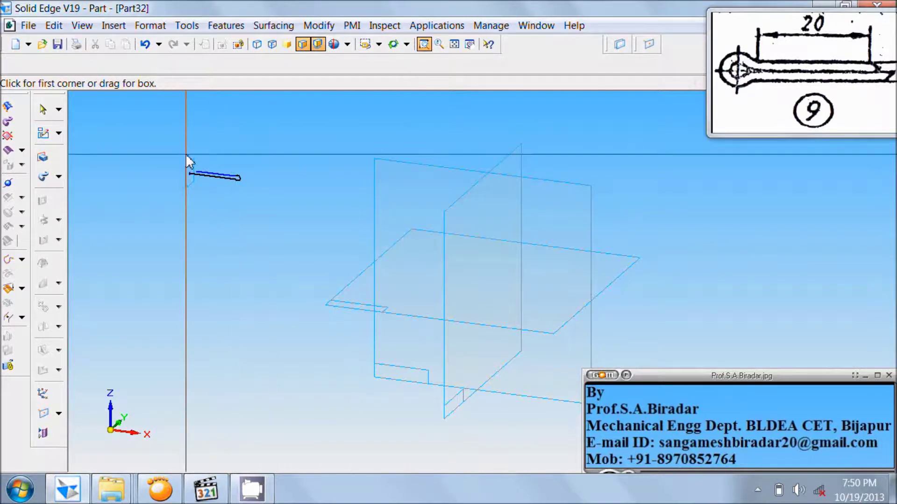
{"action": "left_click_drag", "start_coordinate": [186, 155], "coordinate": [180, 161]}
{"action": "left_click_drag", "start_coordinate": [204, 190], "coordinate": [203, 190]}
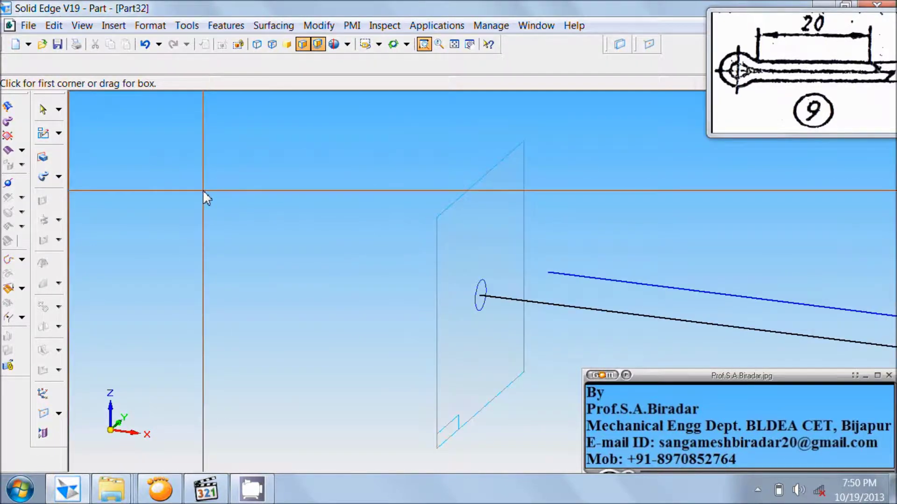
{"action": "key", "text": "Escape"}
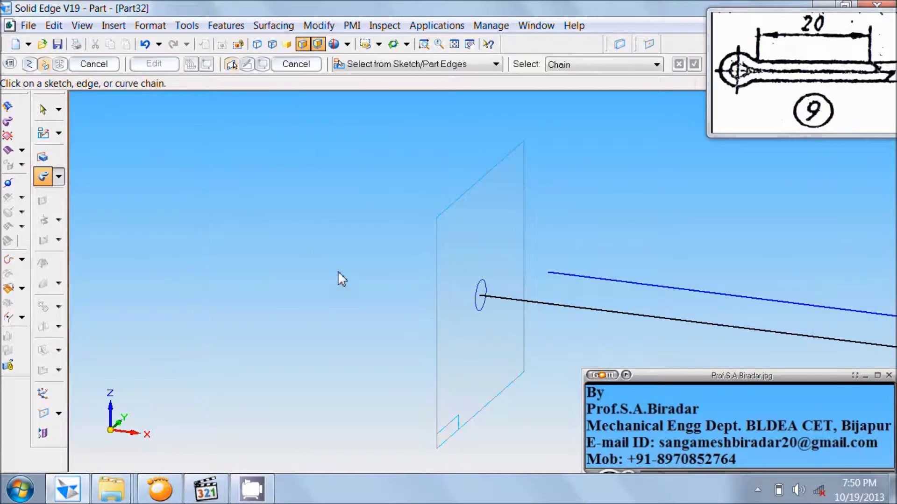
{"action": "left_click", "coordinate": [475, 307]}
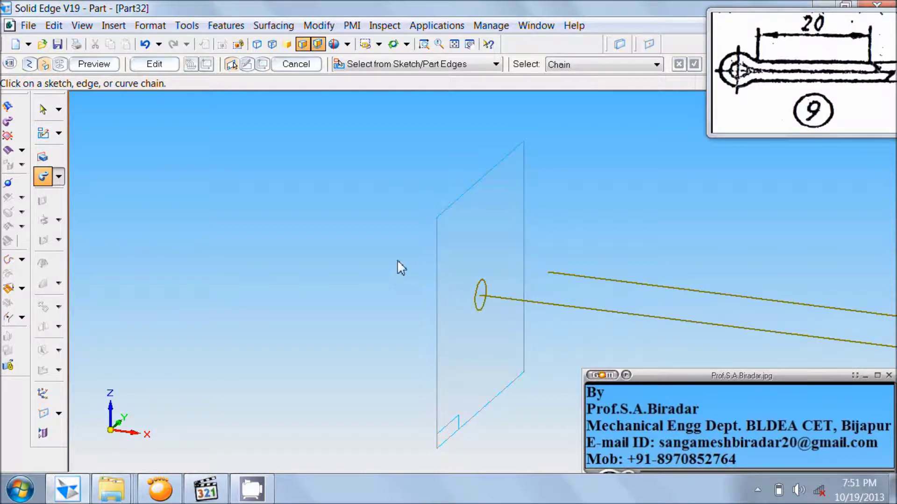
{"action": "left_click", "coordinate": [453, 44]}
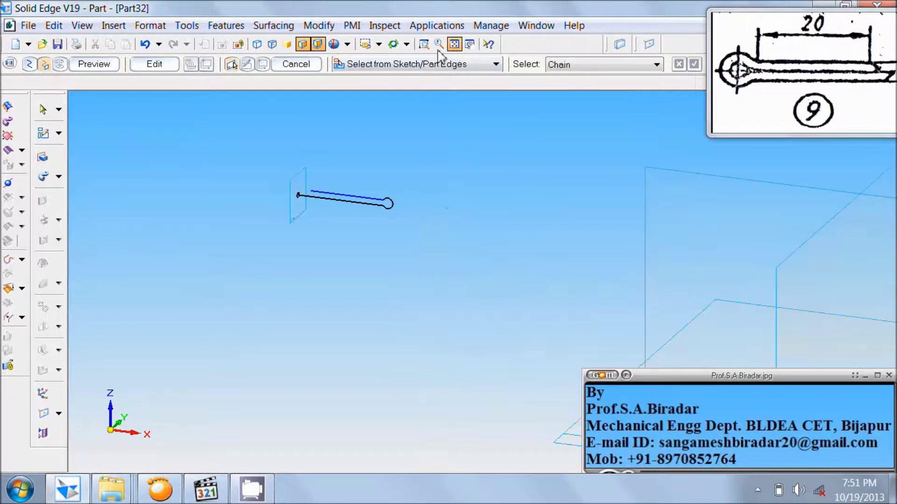
{"action": "left_click", "coordinate": [94, 64]}
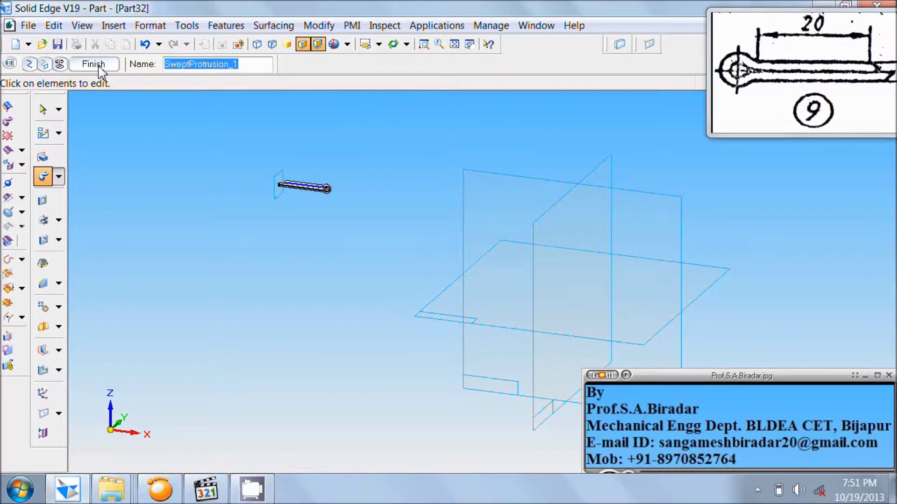
{"action": "left_click", "coordinate": [99, 66]}
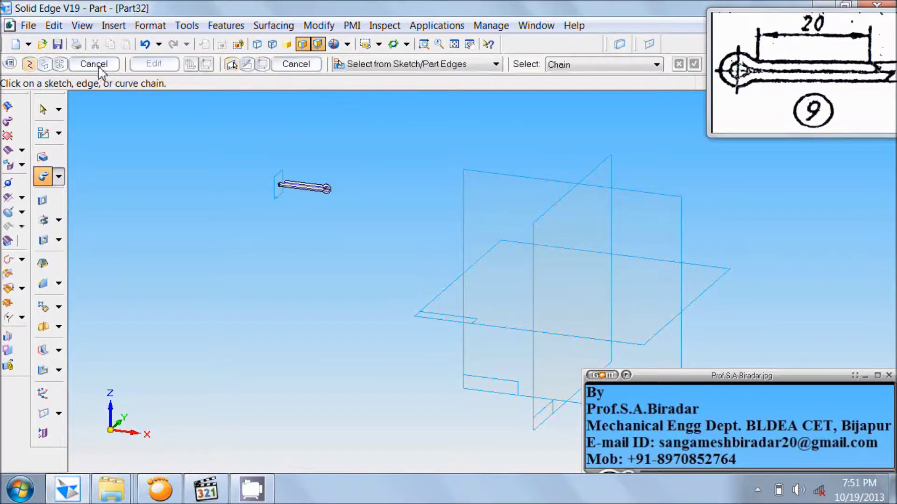
- Zoom in to inspect the swept pin, fit the view, and open the File menu
{"action": "left_click", "coordinate": [423, 44]}
{"action": "left_click_drag", "start_coordinate": [271, 159], "coordinate": [352, 210]}
{"action": "key", "text": "Escape"}
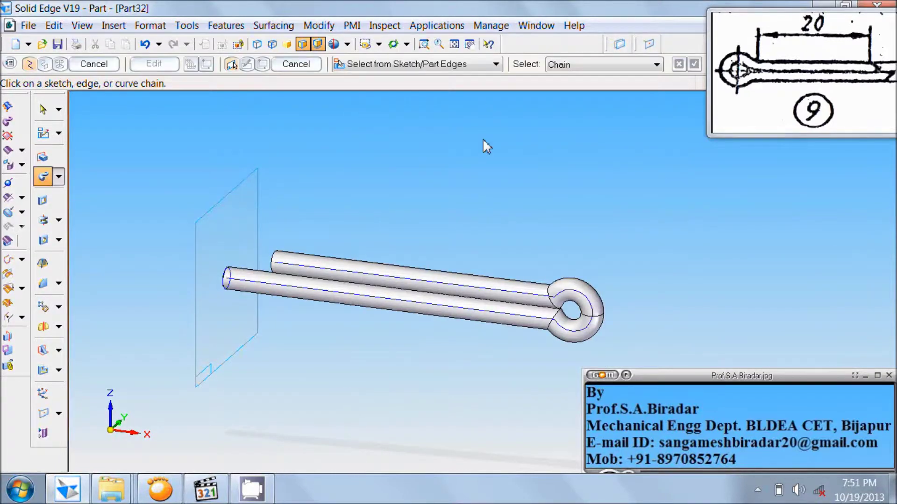
{"action": "left_click", "coordinate": [454, 45]}
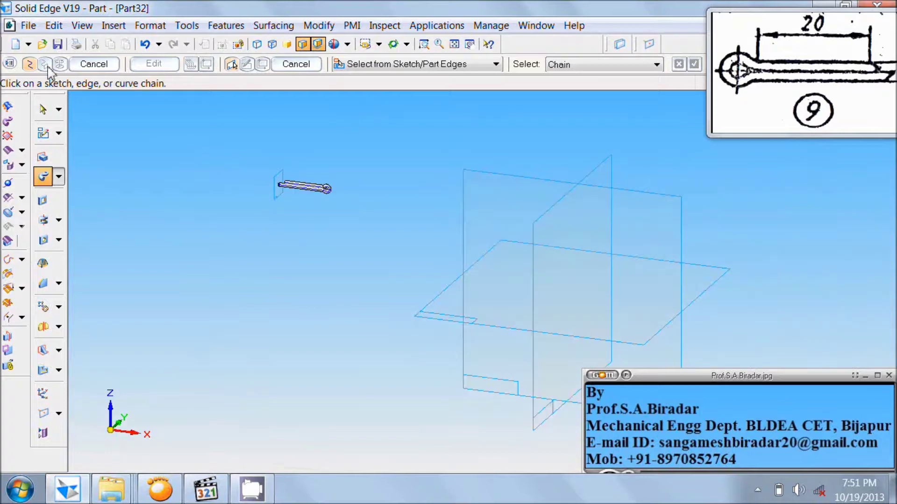
{"action": "left_click", "coordinate": [28, 25]}
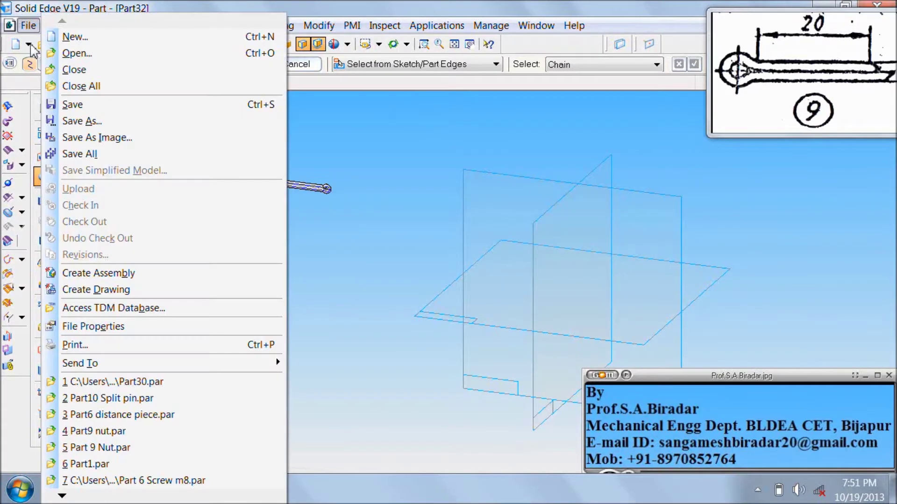
- Start saving the part as 'Part9 split pin' in the Ramsbottom safety valve folder
{"action": "left_click", "coordinate": [83, 124]}
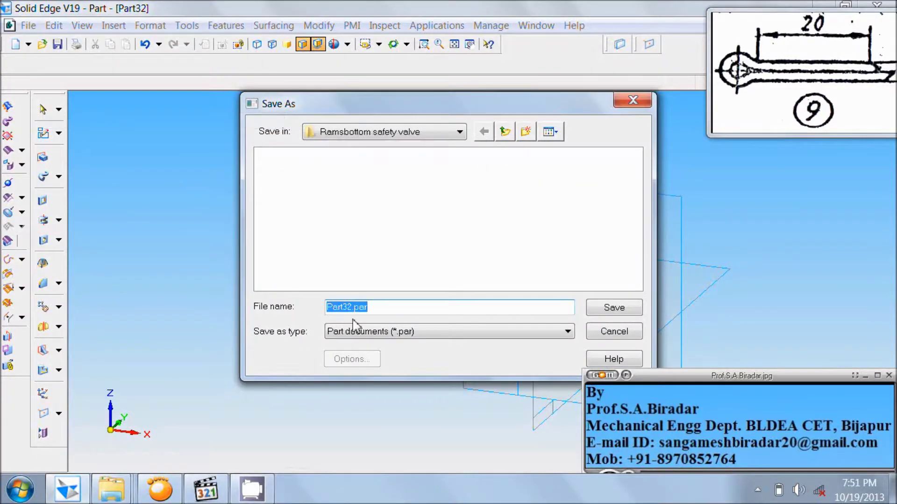
{"action": "left_click", "coordinate": [390, 308]}
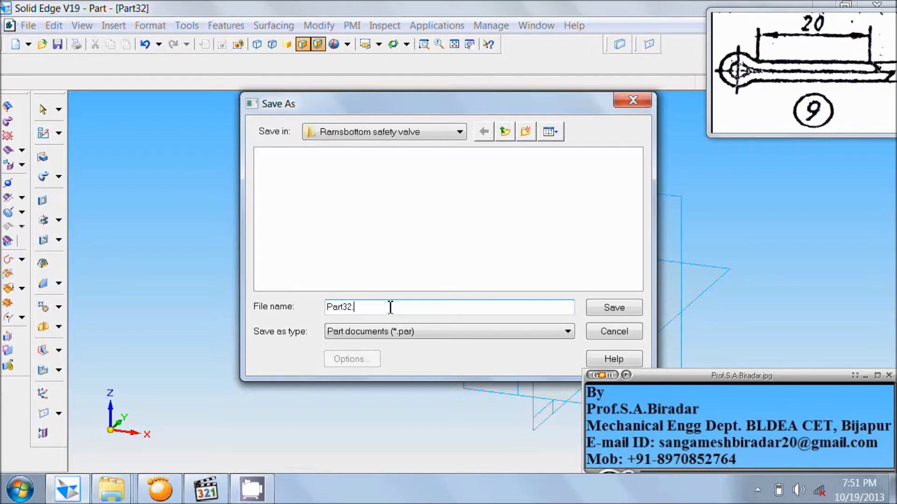